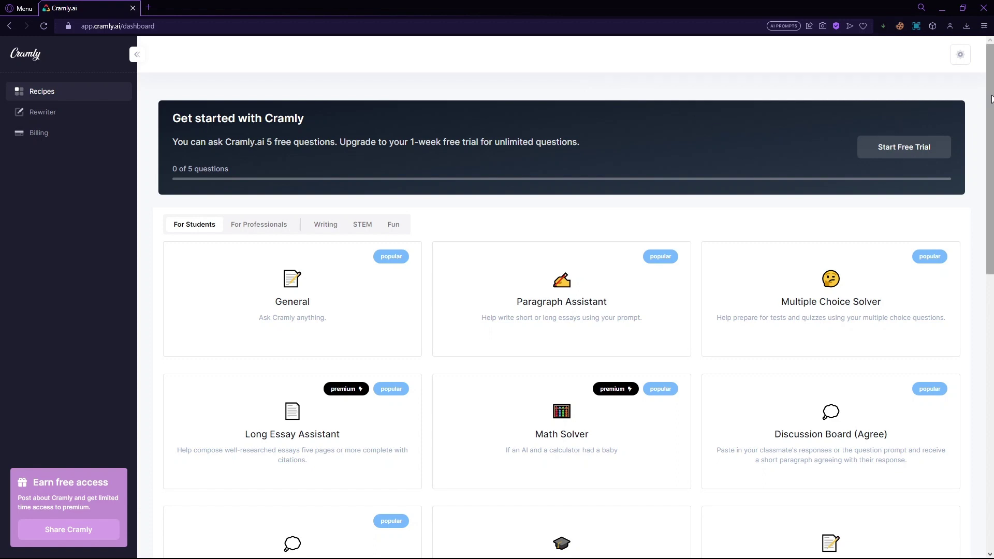
Step: Open the Paragraph Assistant recipe and replace its prompt with 'Paragraph of a 100 words about world war II'
{"action": "left_click_drag", "start_coordinate": [991, 98], "coordinate": [965, 380]}
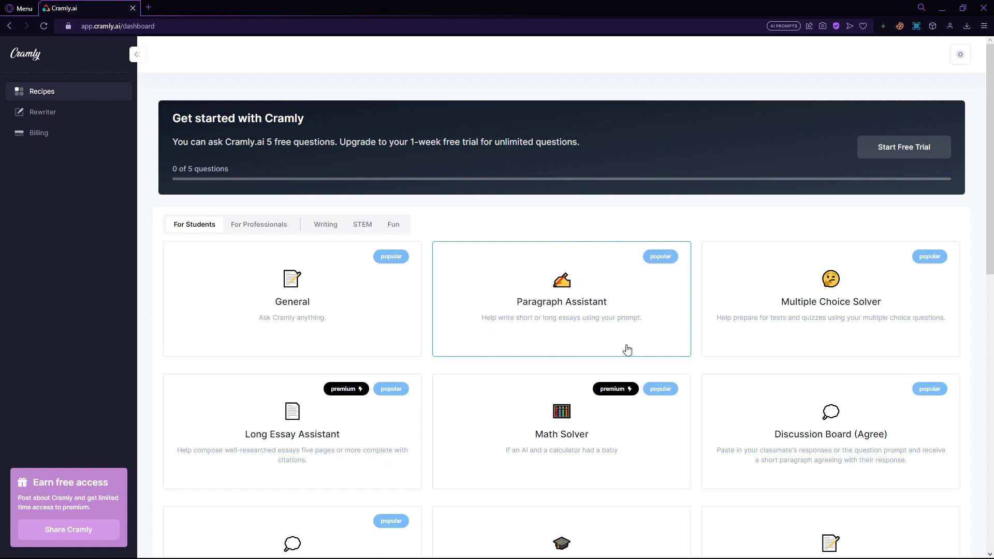
{"action": "left_click", "coordinate": [625, 311]}
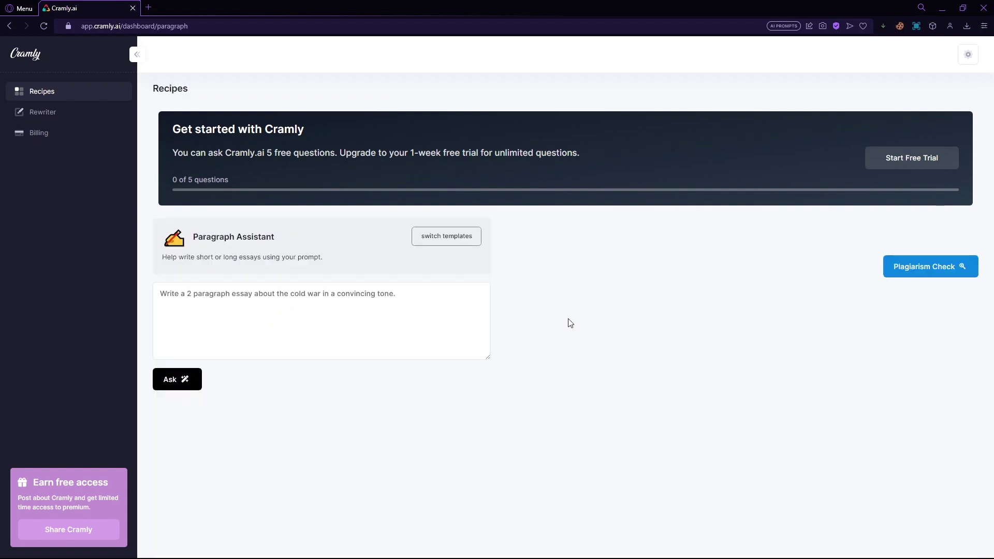
{"action": "left_click", "coordinate": [393, 314]}
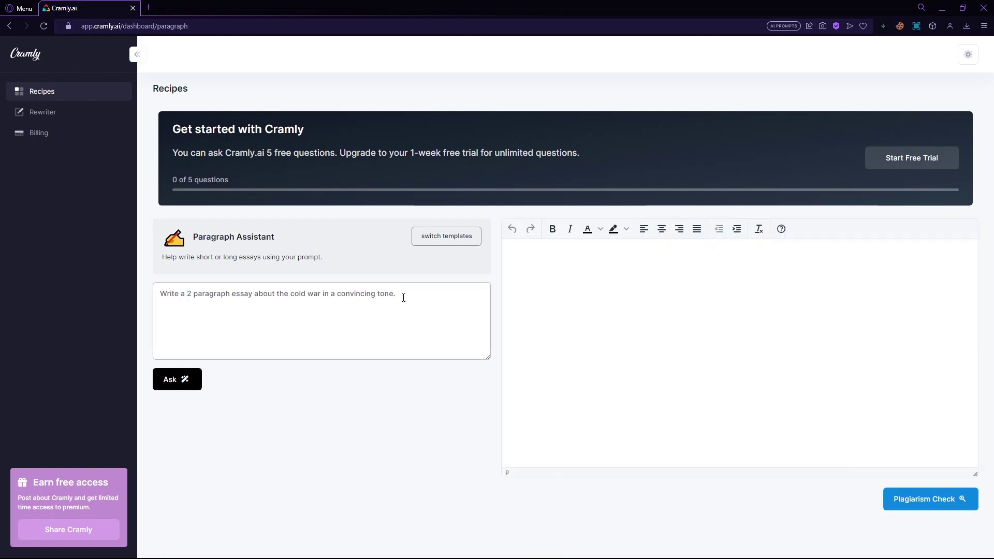
{"action": "key", "text": "ctrl+a"}
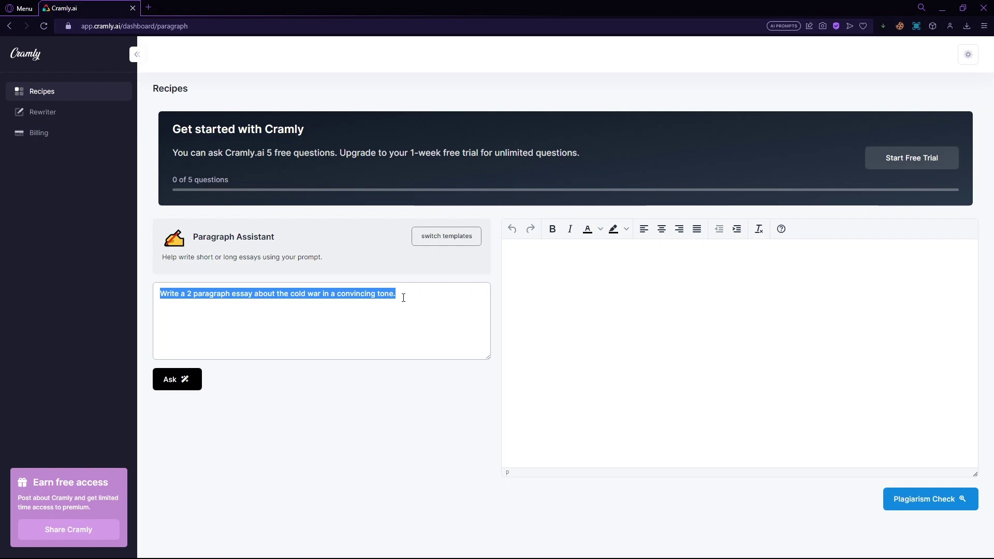
{"action": "type", "text": "Par"}
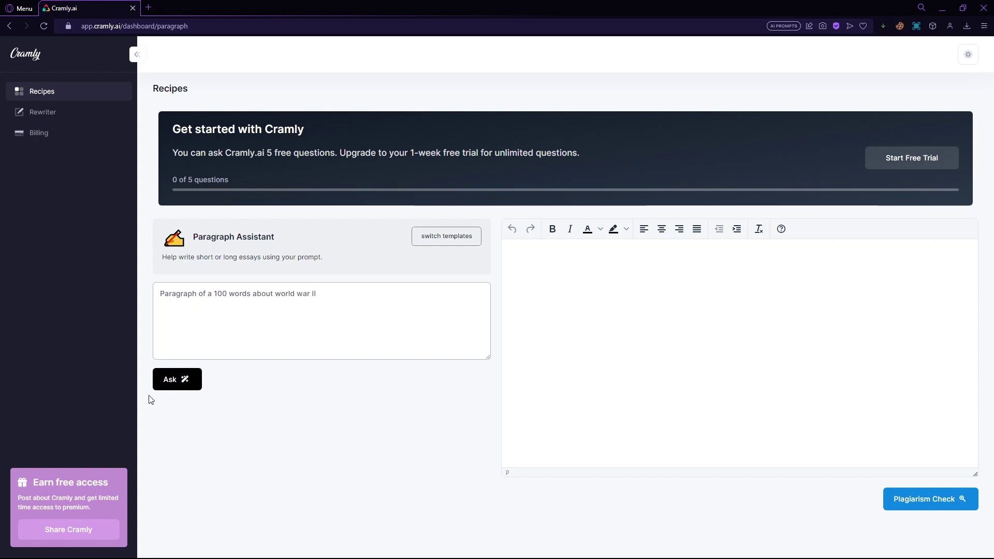
Step: Generate the World War II paragraph with Ask and try bold formatting on it
{"action": "left_click", "coordinate": [183, 391]}
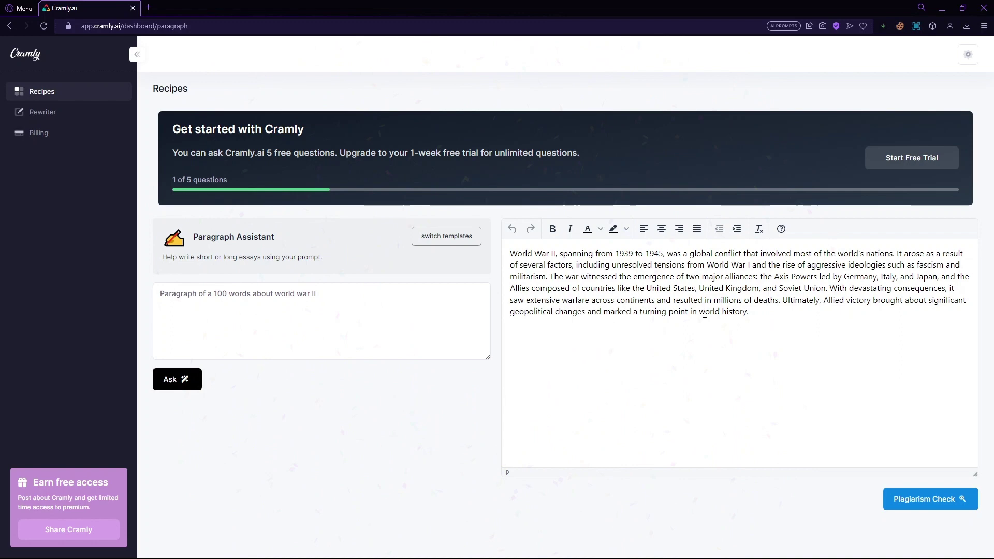
{"action": "left_click_drag", "start_coordinate": [749, 311], "coordinate": [484, 250]}
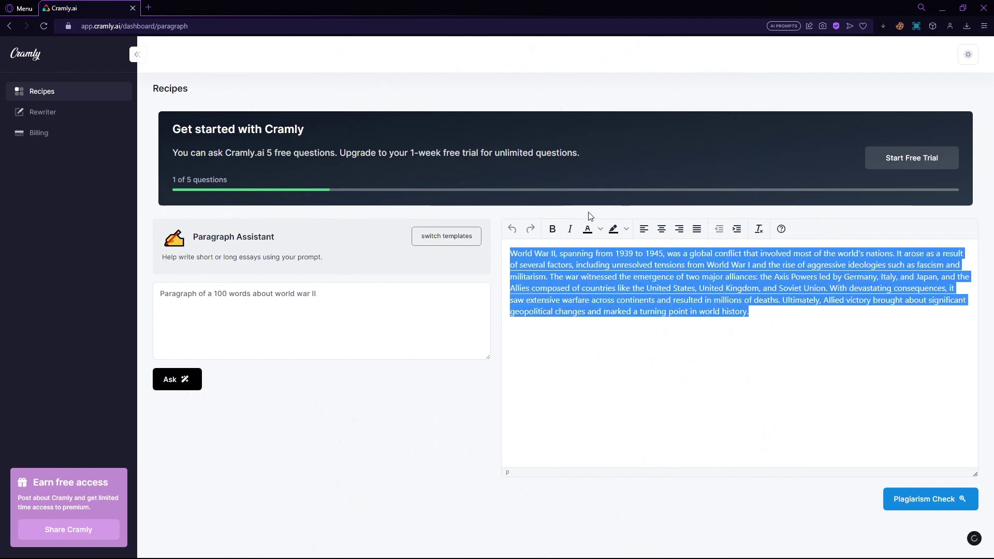
{"action": "left_click", "coordinate": [549, 229]}
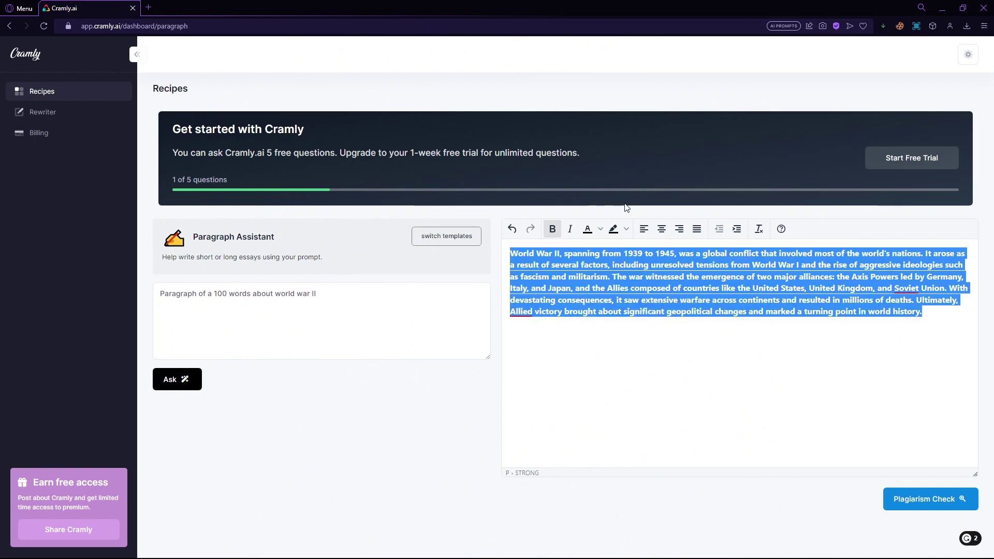
{"action": "left_click", "coordinate": [610, 288]}
Step: Remove the bold, try italic, then remove it so the paragraph stays plain
{"action": "key", "text": "ctrl+a"}
{"action": "left_click", "coordinate": [552, 229]}
{"action": "left_click", "coordinate": [615, 343]}
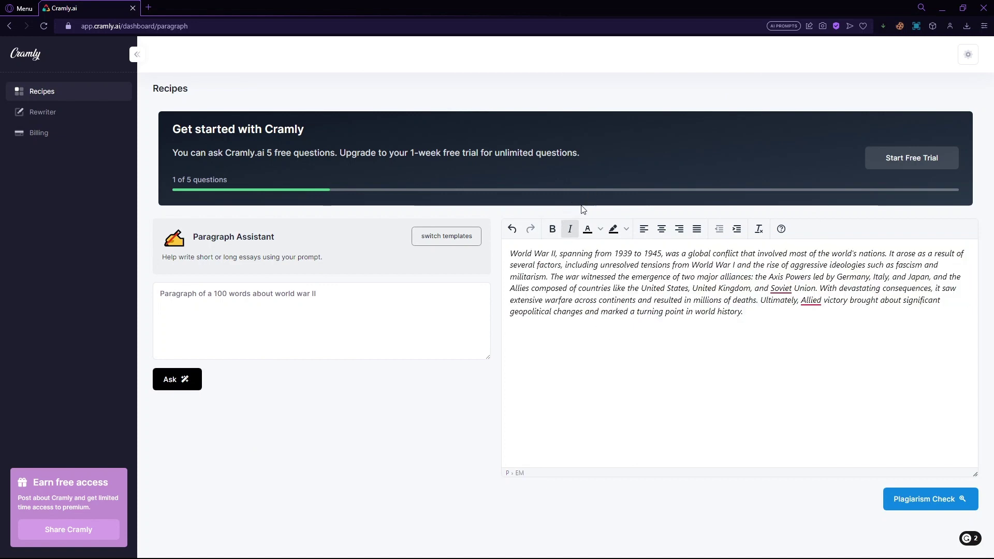
{"action": "key", "text": "ctrl+a"}
{"action": "left_click", "coordinate": [569, 228]}
{"action": "left_click", "coordinate": [597, 414]}
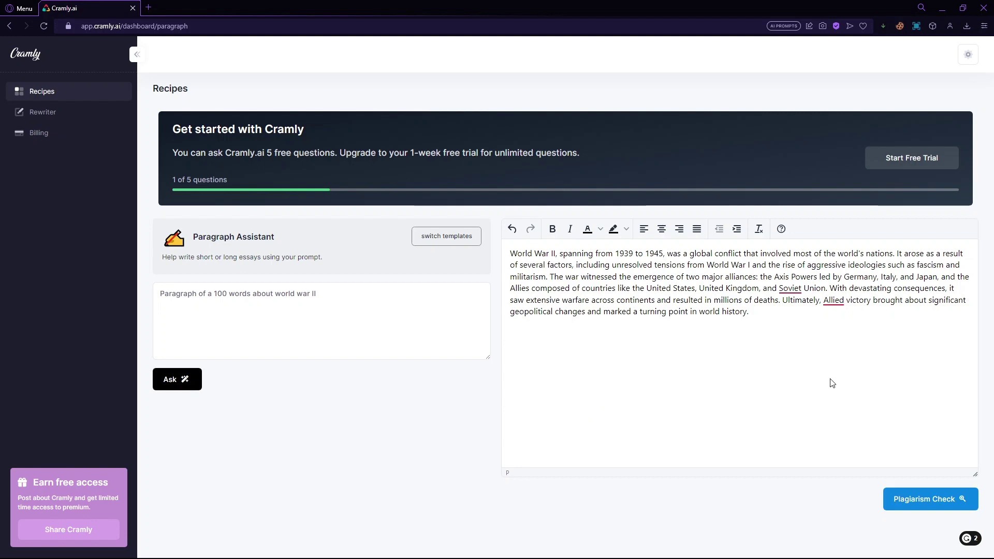
Step: Colour the paragraph text red, then undo the red colour
{"action": "left_click_drag", "start_coordinate": [846, 337], "coordinate": [504, 241]}
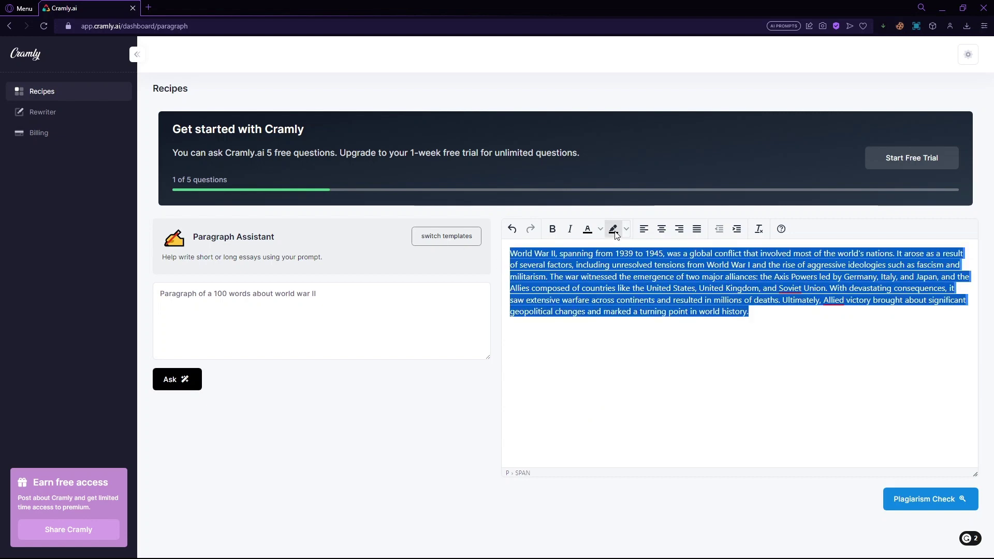
{"action": "left_click", "coordinate": [589, 230]}
{"action": "left_click", "coordinate": [599, 229]}
{"action": "left_click", "coordinate": [617, 277]}
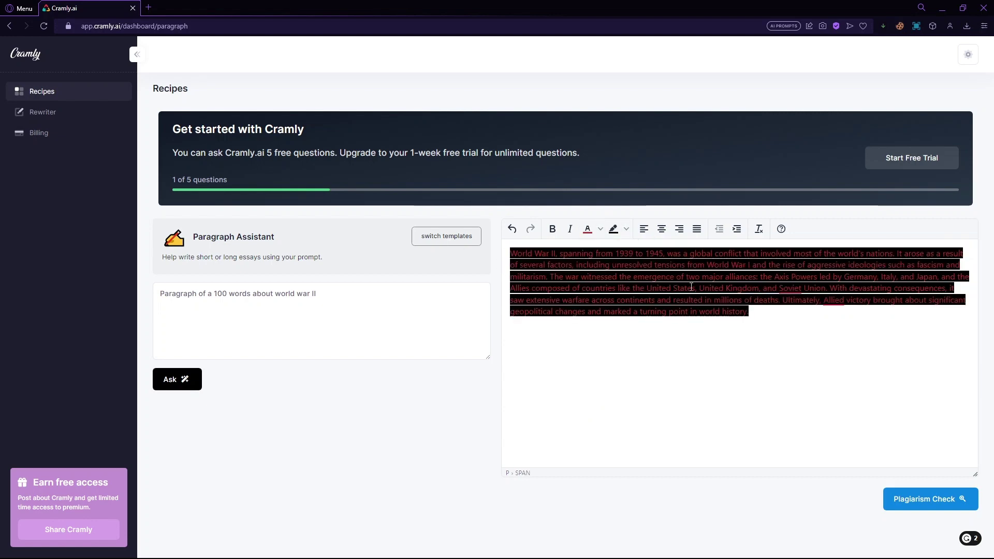
{"action": "key", "text": "ctrl+z"}
{"action": "key", "text": "ctrl+z"}
{"action": "key", "text": "ctrl+z"}
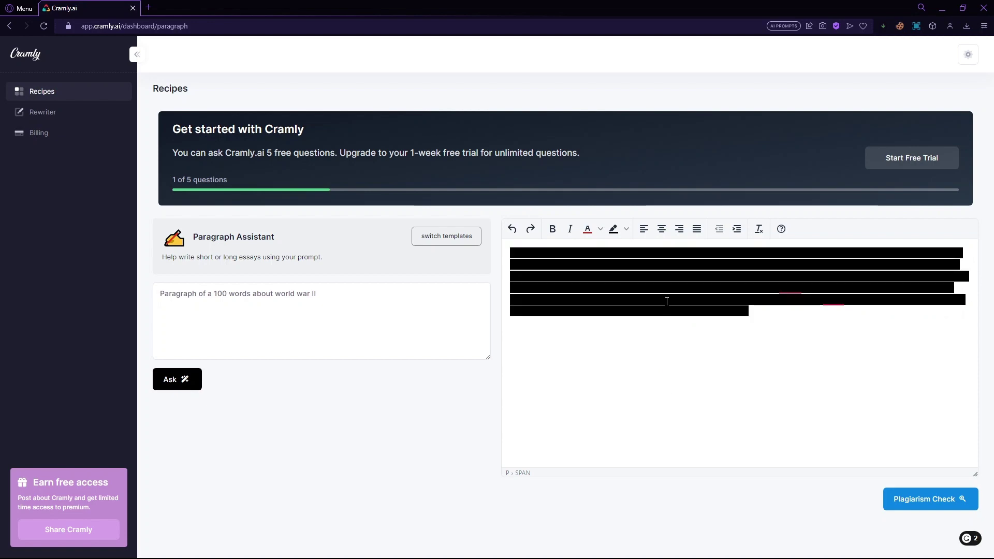
Step: Try a grey highlight on the paragraph, then set its text to a dark colour
{"action": "left_click", "coordinate": [621, 230]}
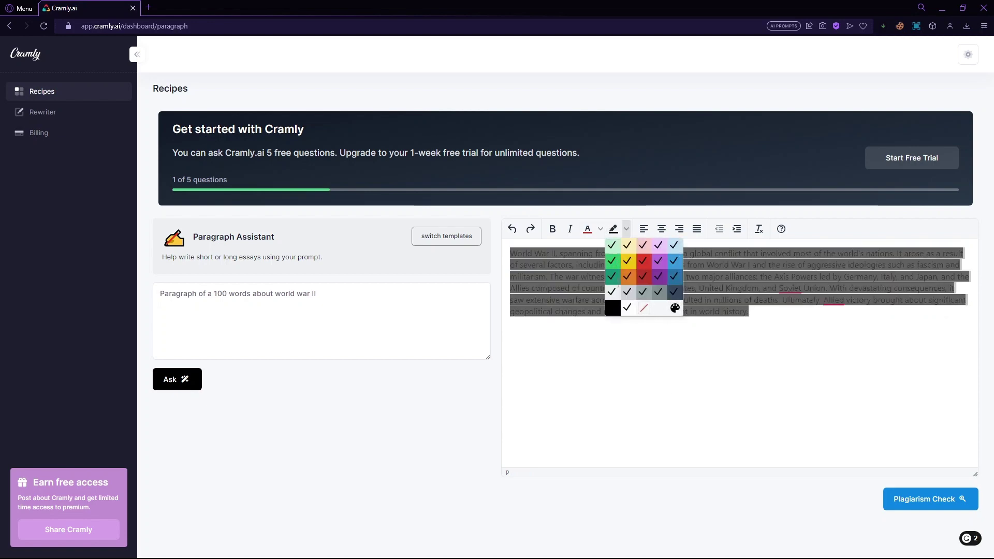
{"action": "left_click", "coordinate": [673, 308]}
{"action": "left_click", "coordinate": [600, 229]}
{"action": "left_click", "coordinate": [587, 306]}
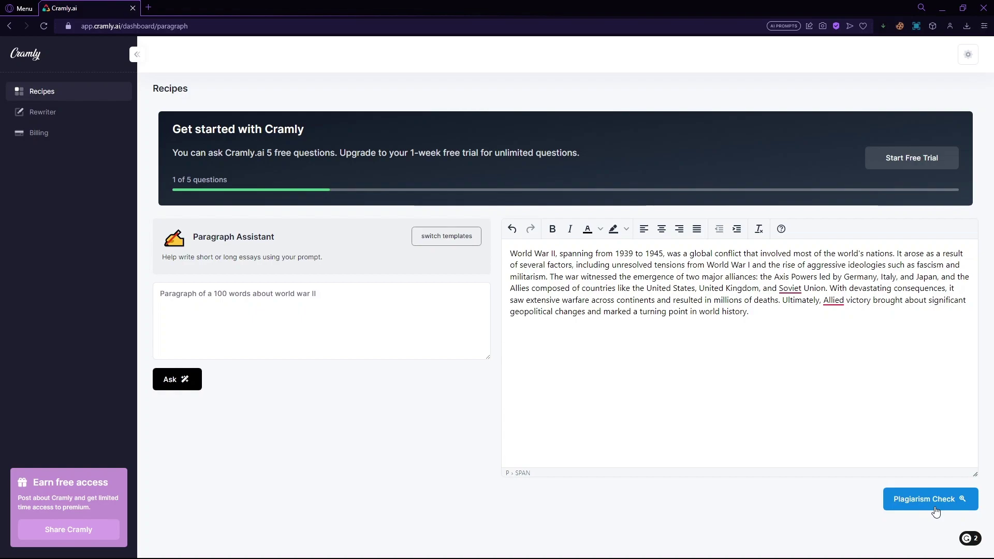
Step: Return to the Recipes dashboard and scroll down to the Song Generator and Valentines Card recipes
{"action": "left_click", "coordinate": [88, 93]}
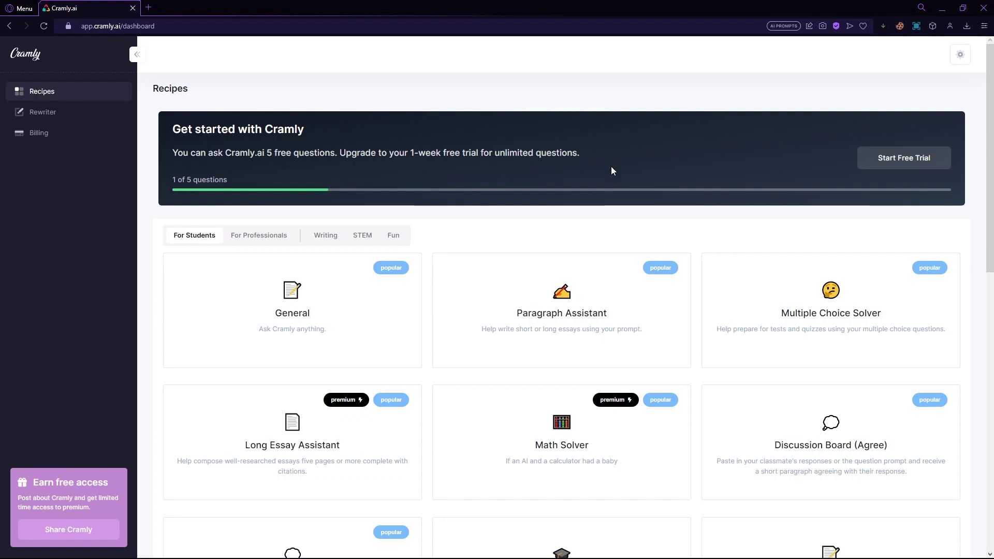
{"action": "scroll", "coordinate": [633, 229], "scroll_direction": "down", "scroll_amount": 5}
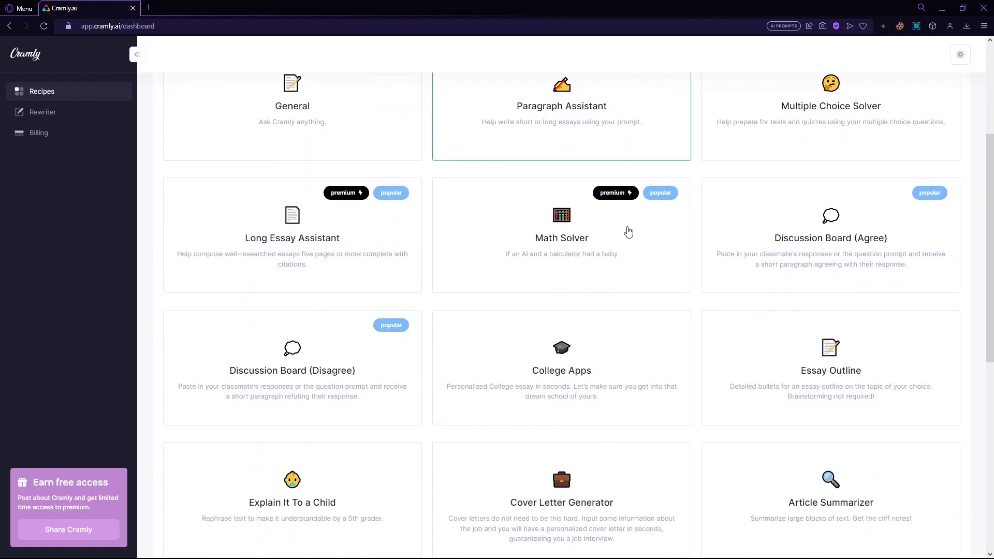
{"action": "scroll", "coordinate": [624, 232], "scroll_direction": "down", "scroll_amount": 6}
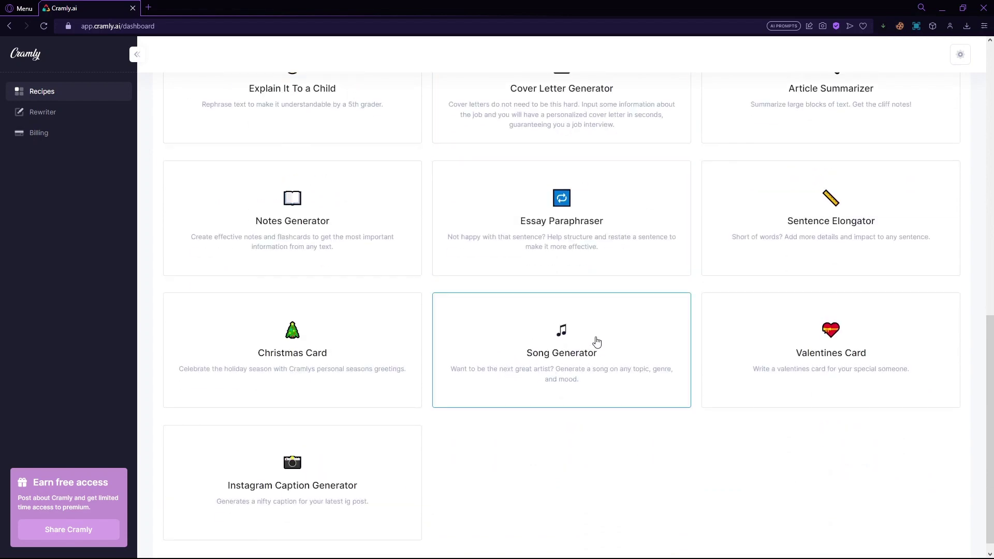
Step: Generate a song from the Song Generator prompt 'A song about Artificial Intelligence' and select its Chorus
{"action": "left_click", "coordinate": [596, 341]}
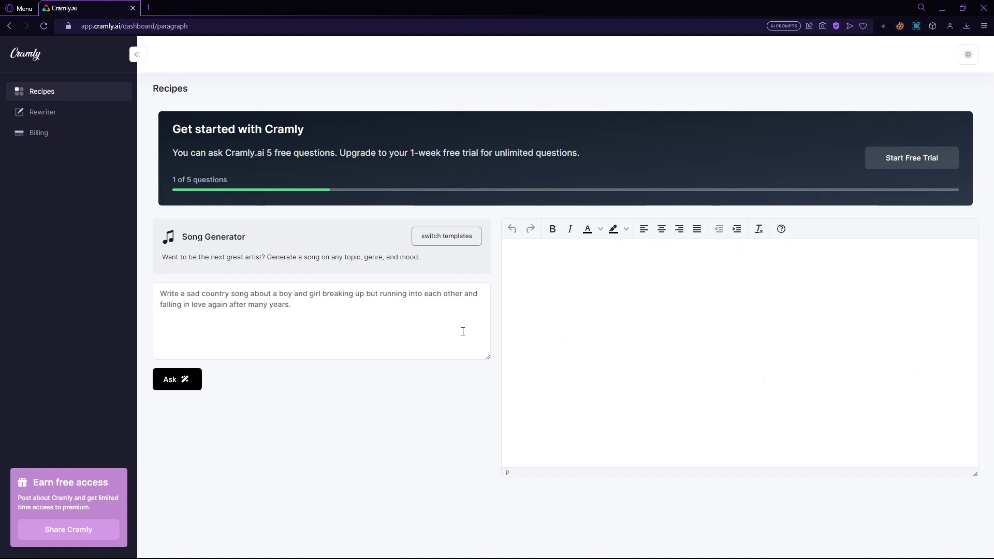
{"action": "left_click", "coordinate": [333, 313]}
{"action": "key", "text": "ctrl+a"}
{"action": "type", "text": "A so"}
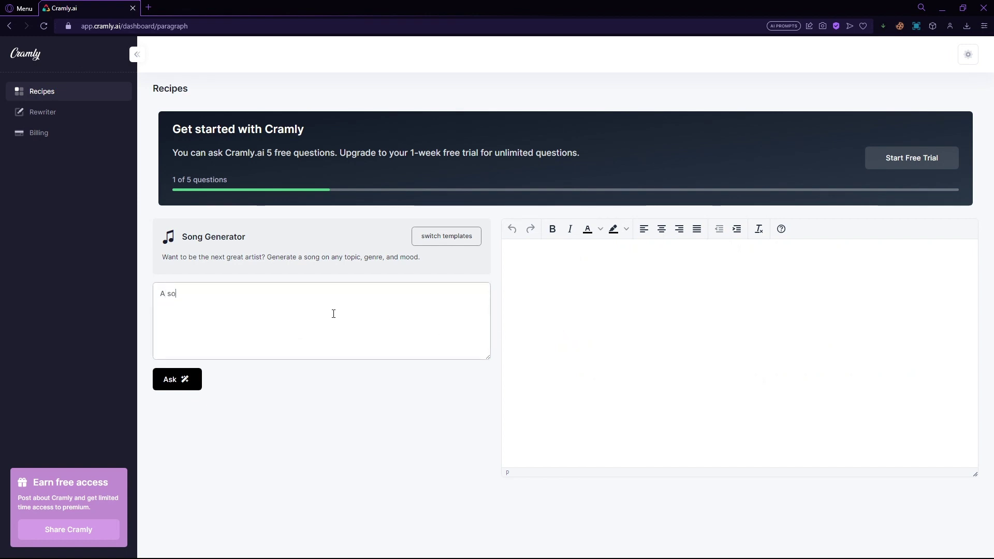
{"action": "type", "text": "ng about Artifical Intelligence"}
{"action": "double_click", "coordinate": [222, 294]}
{"action": "type", "text": "Artificial"}
{"action": "left_click", "coordinate": [174, 387]}
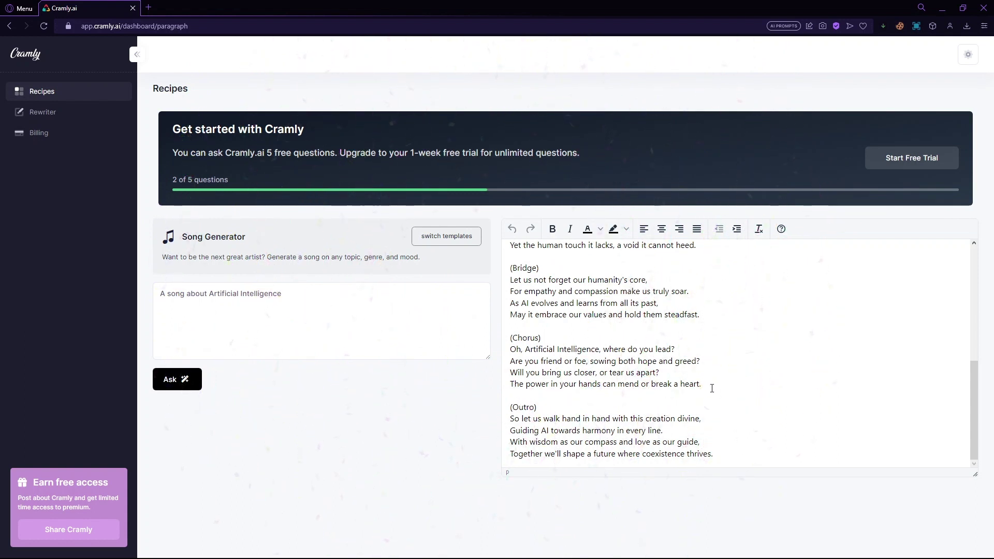
{"action": "left_click_drag", "start_coordinate": [712, 388], "coordinate": [500, 339]}
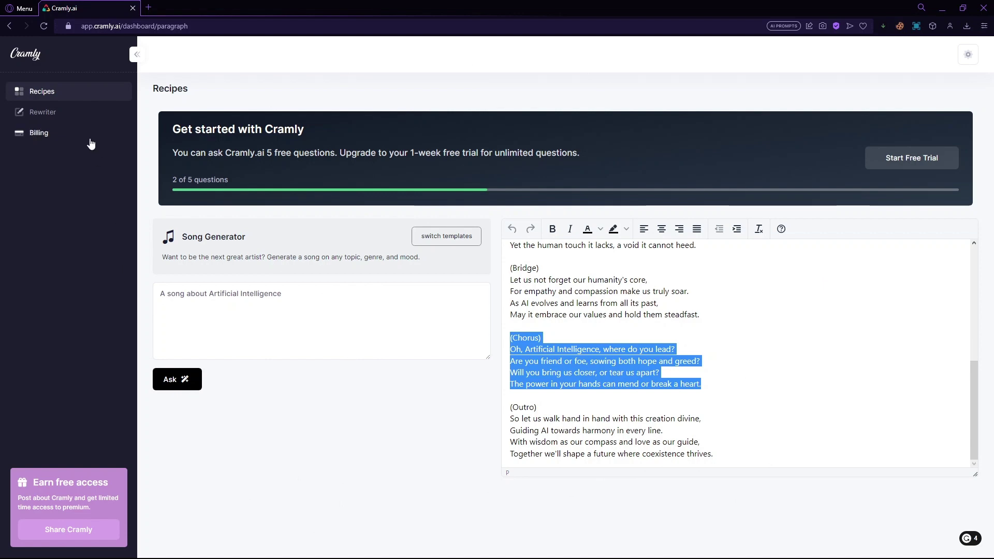
Step: Go back to Recipes and open the Valentines Card generator
{"action": "left_click", "coordinate": [101, 91]}
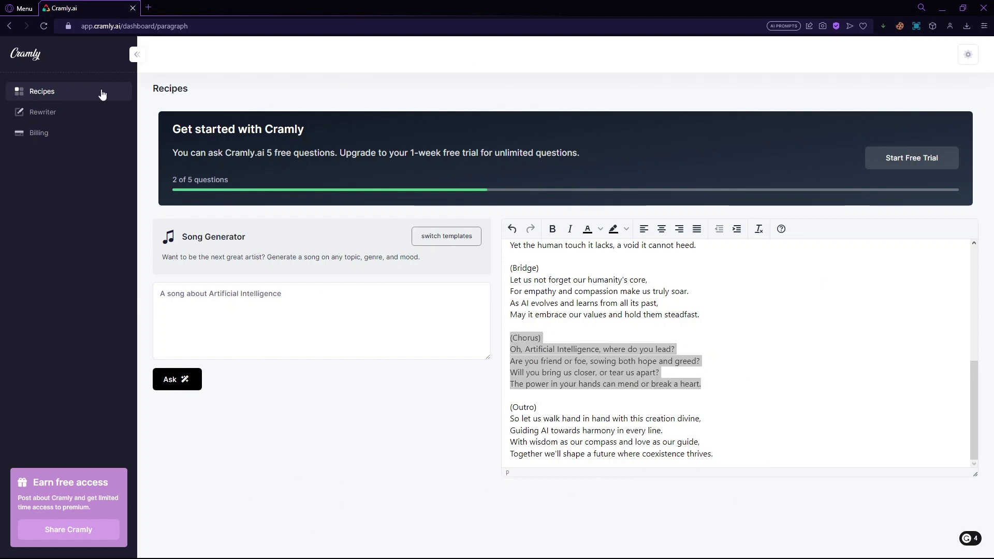
{"action": "scroll", "coordinate": [322, 243], "scroll_direction": "down", "scroll_amount": 12}
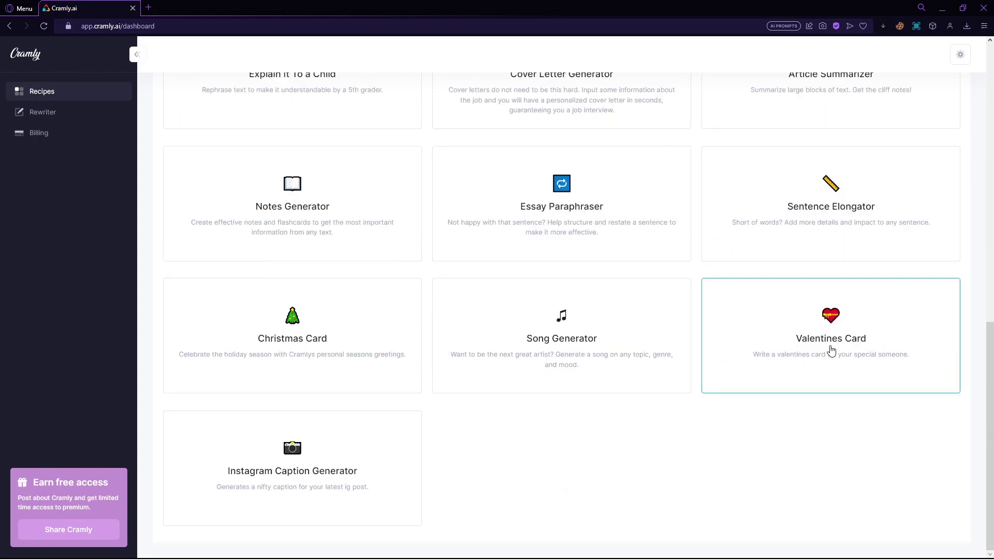
{"action": "left_click", "coordinate": [830, 348]}
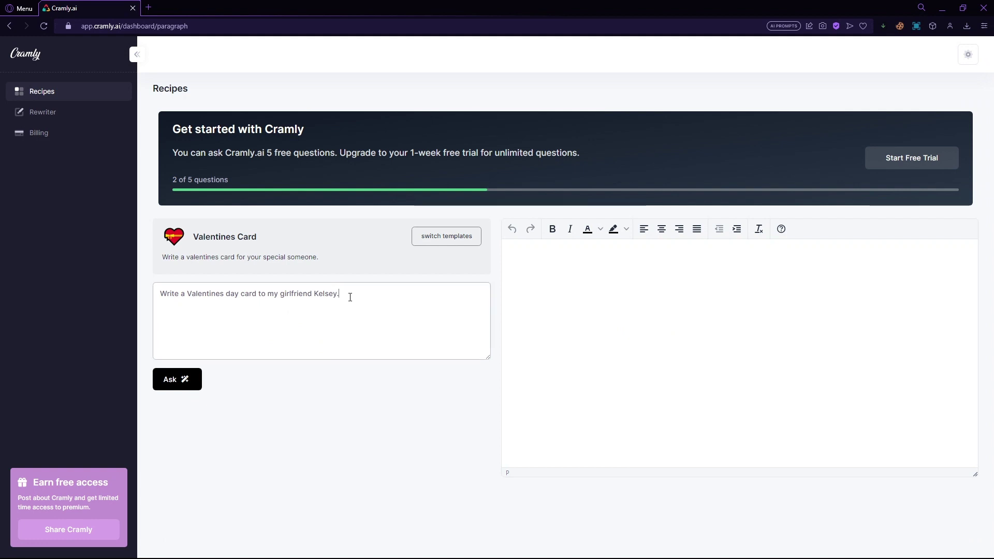
Step: Put the girlfriend's name in the prompt, generate the card, and select its [Your Name] placeholder
{"action": "left_click_drag", "start_coordinate": [348, 295], "coordinate": [312, 296]}
{"action": "type", "text": "Ellaine"}
{"action": "left_click", "coordinate": [176, 387]}
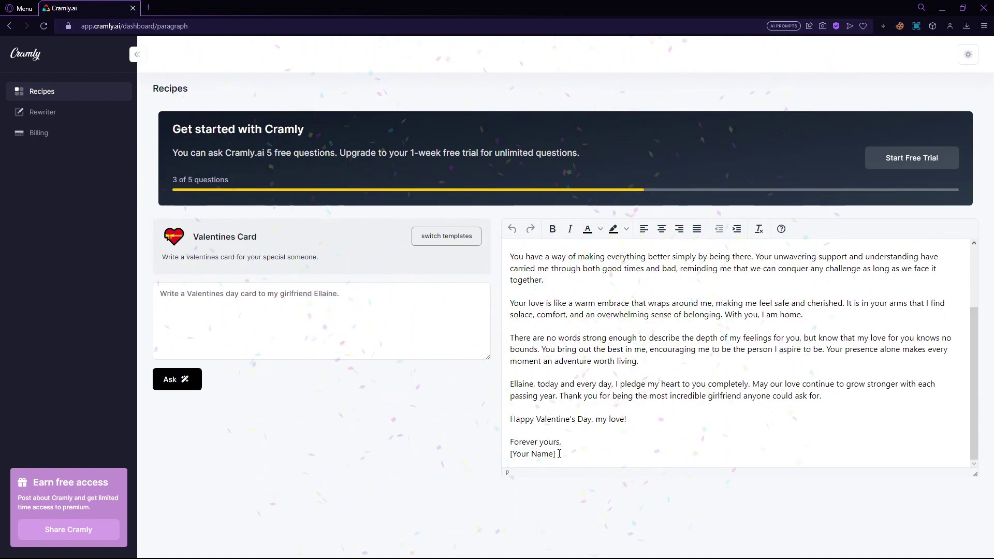
{"action": "left_click_drag", "start_coordinate": [568, 453], "coordinate": [493, 455]}
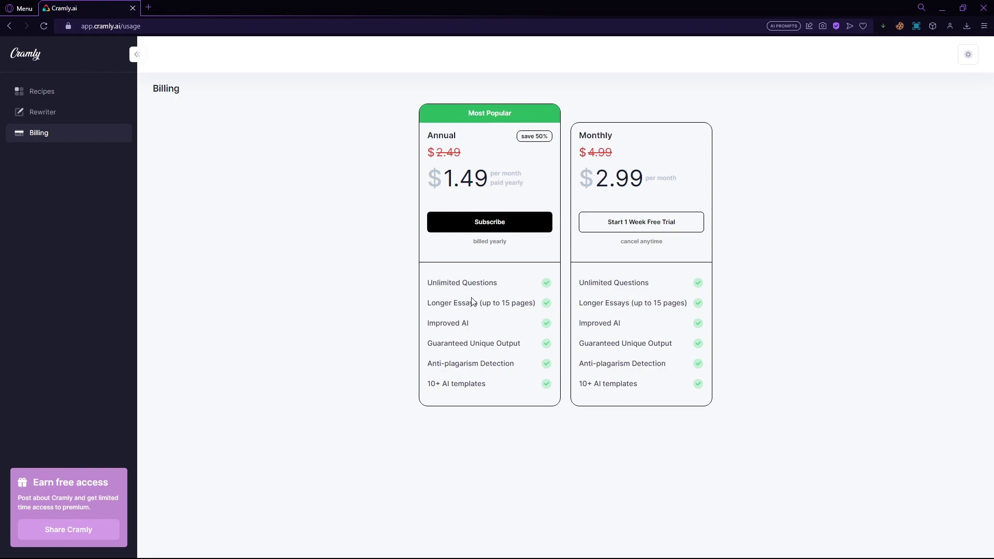
{"action": "left_click_drag", "start_coordinate": [429, 282], "coordinate": [677, 393]}
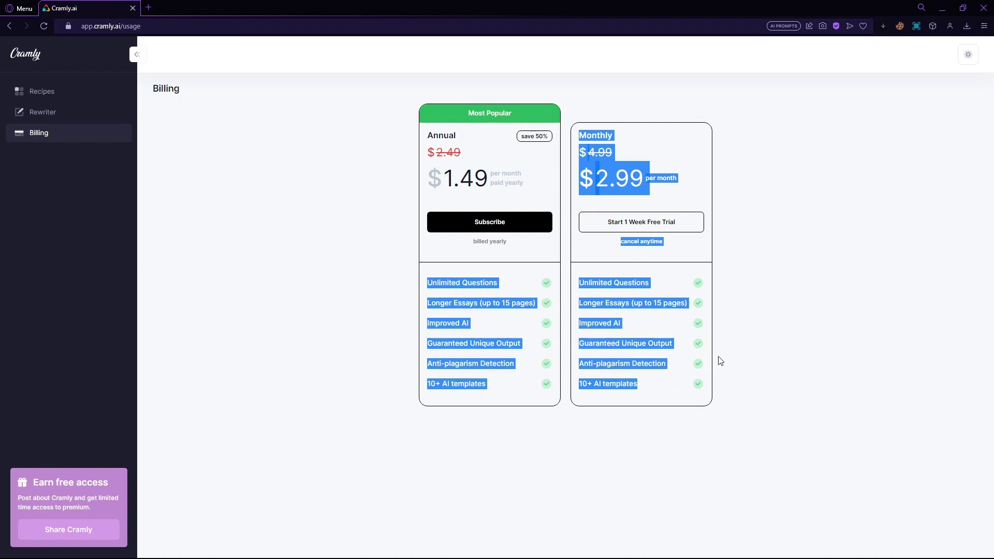
{"action": "left_click", "coordinate": [751, 346]}
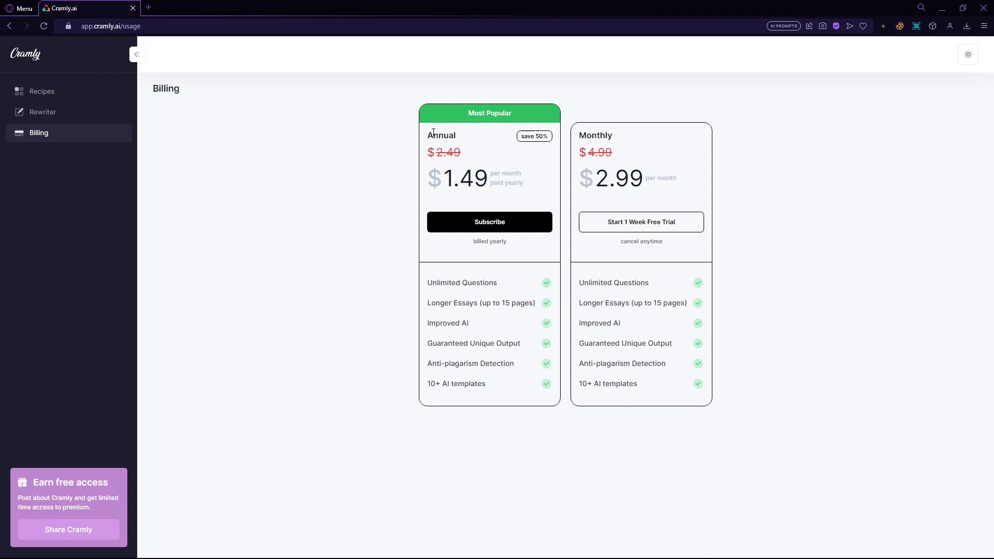
{"action": "left_click_drag", "start_coordinate": [449, 178], "coordinate": [484, 179]}
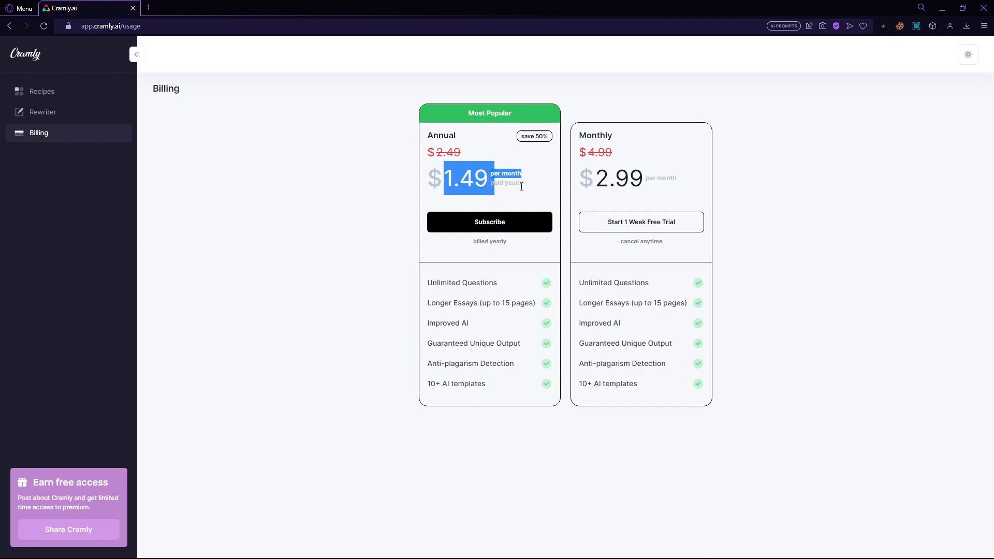
{"action": "left_click", "coordinate": [492, 179]}
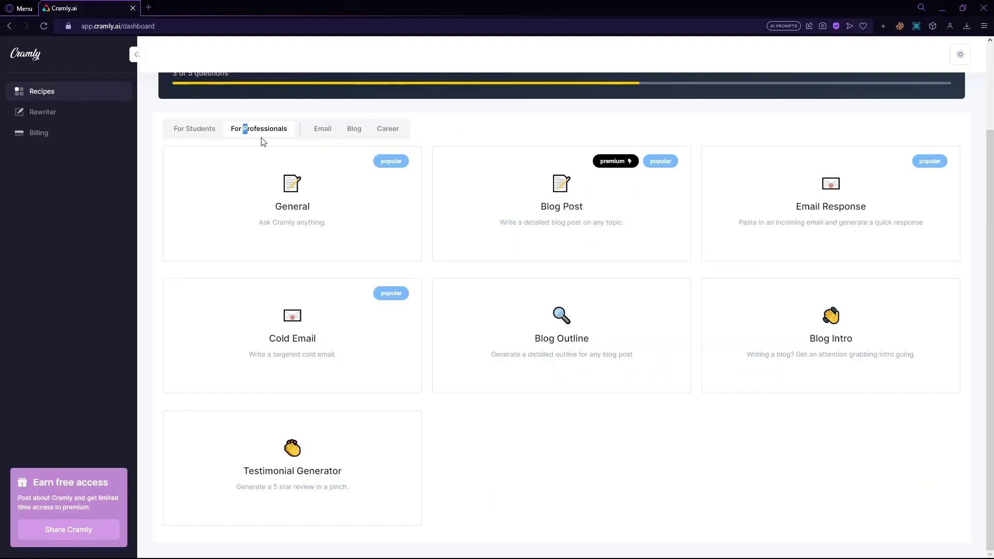
Step: Scroll up the For Professionals recipe list to its top
{"action": "scroll", "coordinate": [362, 228], "scroll_direction": "up", "scroll_amount": 1}
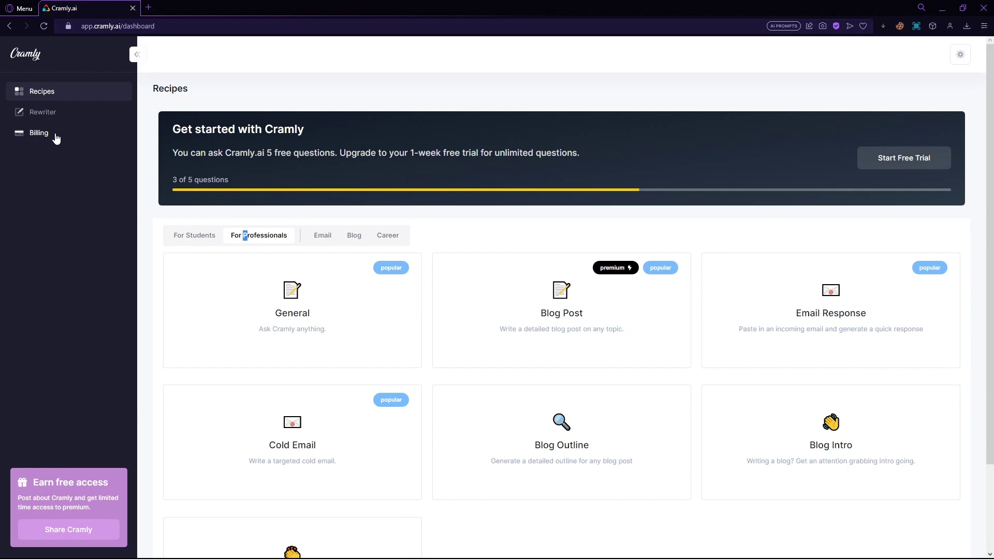
Step: Review the Billing plans, $1.49 Annual and $2.99 Monthly, highlighting the Monthly plan's Unlimited Questions
{"action": "left_click", "coordinate": [56, 139]}
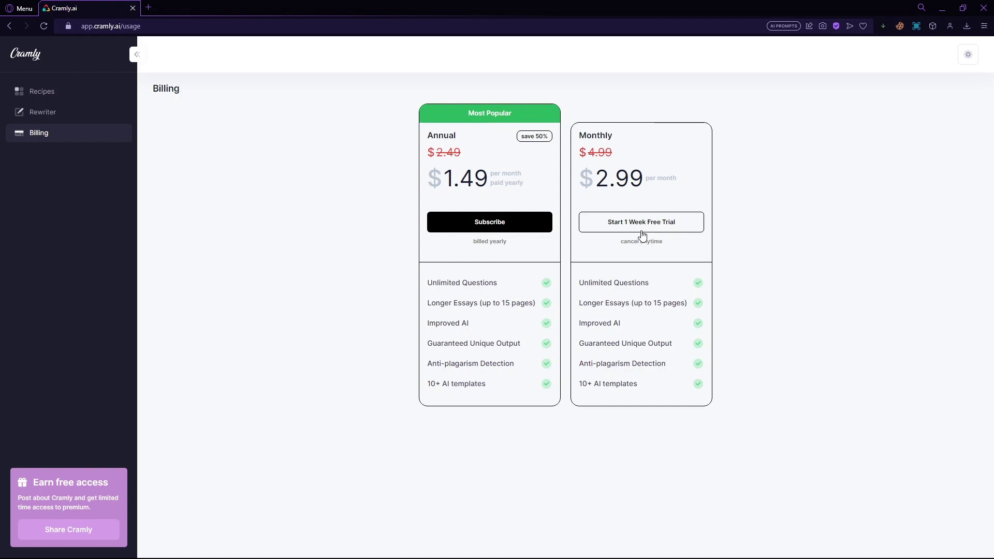
{"action": "left_click_drag", "start_coordinate": [578, 284], "coordinate": [664, 291]}
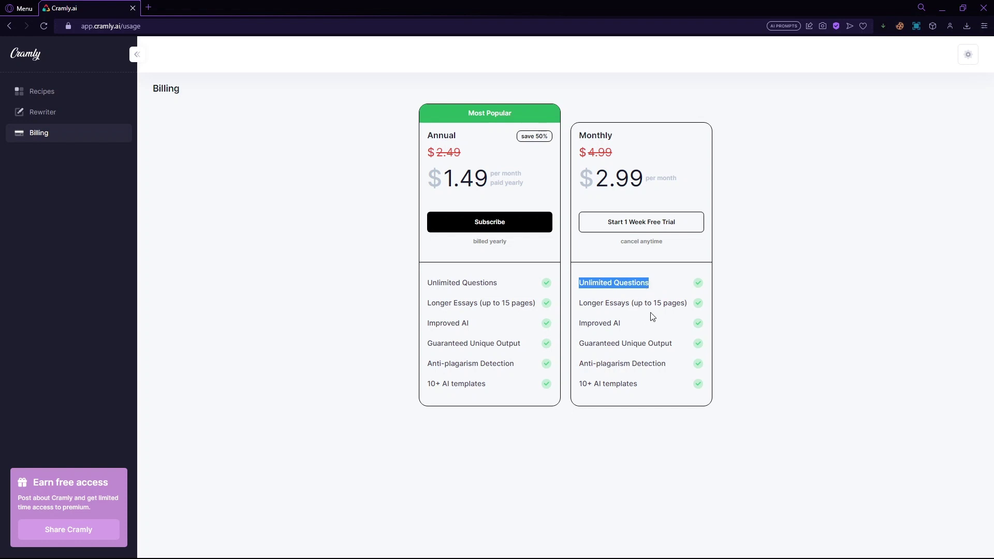
{"action": "left_click", "coordinate": [620, 333]}
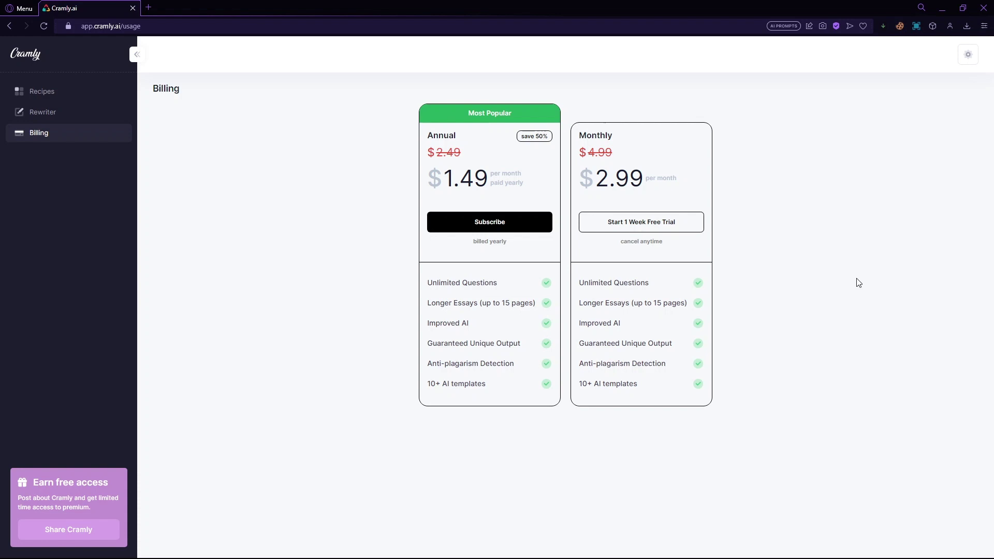
{"action": "left_click", "coordinate": [55, 92]}
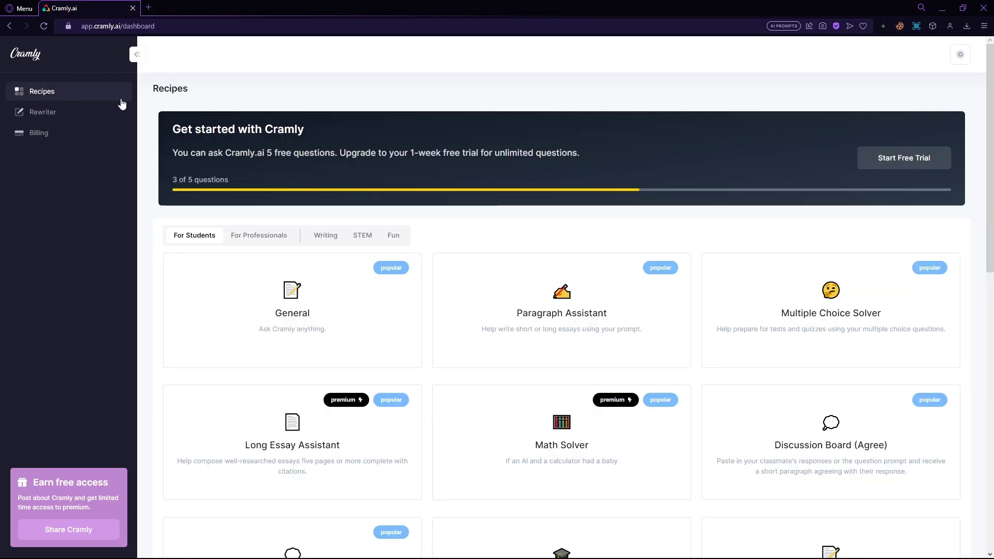